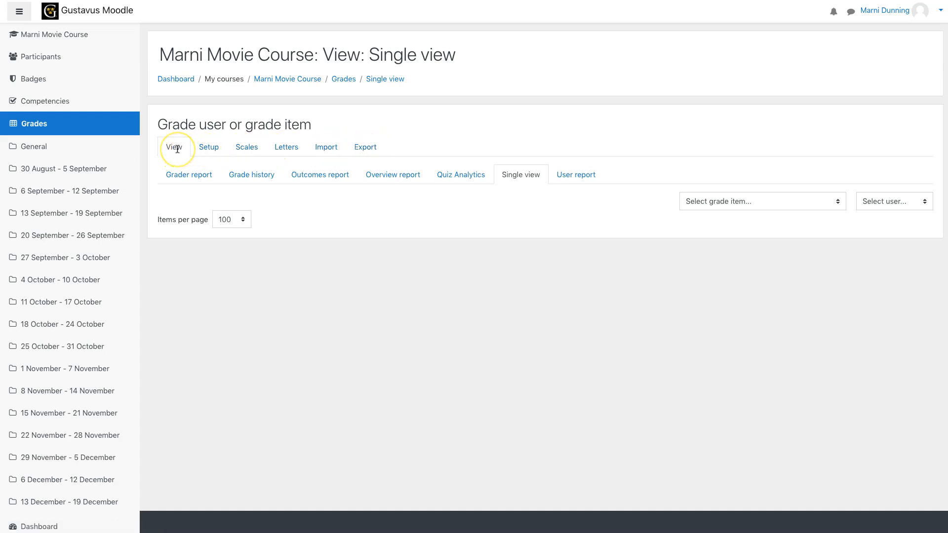
# Step: Browse the course's grade Setup, Scales, Letters, Import and Export pages, and return to the grade view
pyautogui.click(209, 147)
pyautogui.click(246, 148)
pyautogui.click(286, 147)
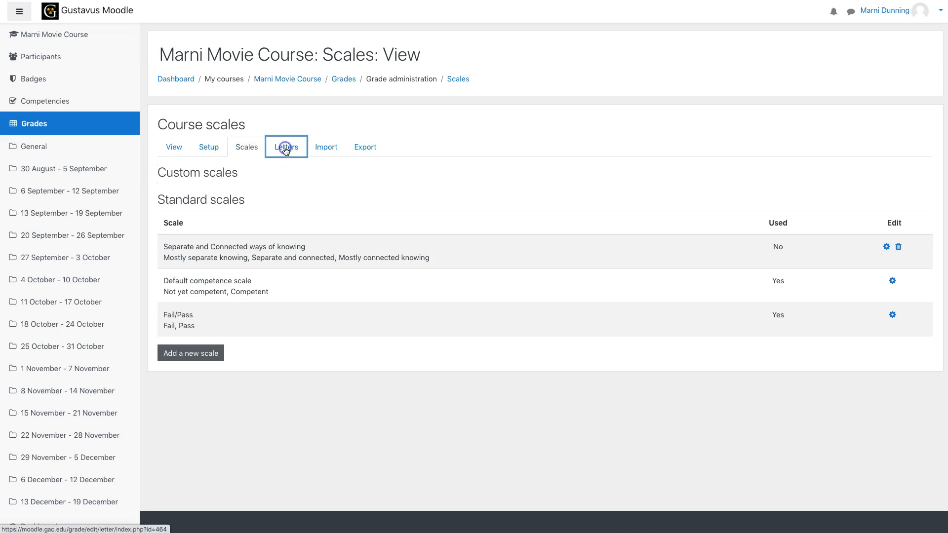
pyautogui.click(326, 147)
pyautogui.click(357, 148)
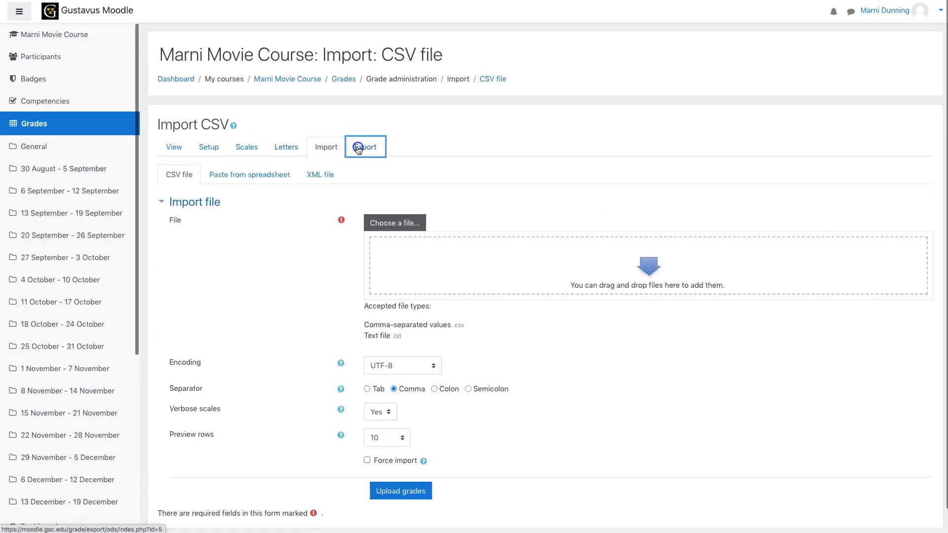
pyautogui.click(181, 149)
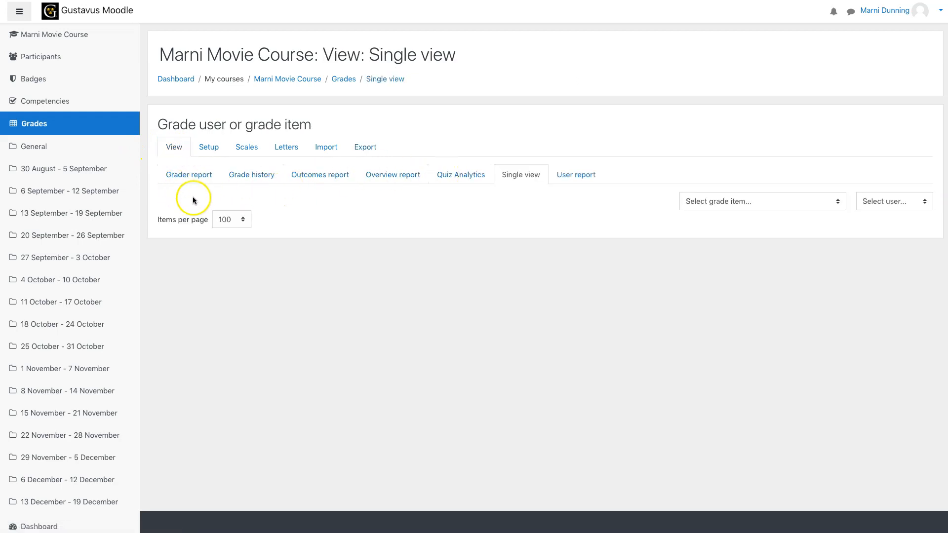
# Step: Review the course grade settings and the grader report preferences, ending on the Gradebook setup page
pyautogui.click(208, 151)
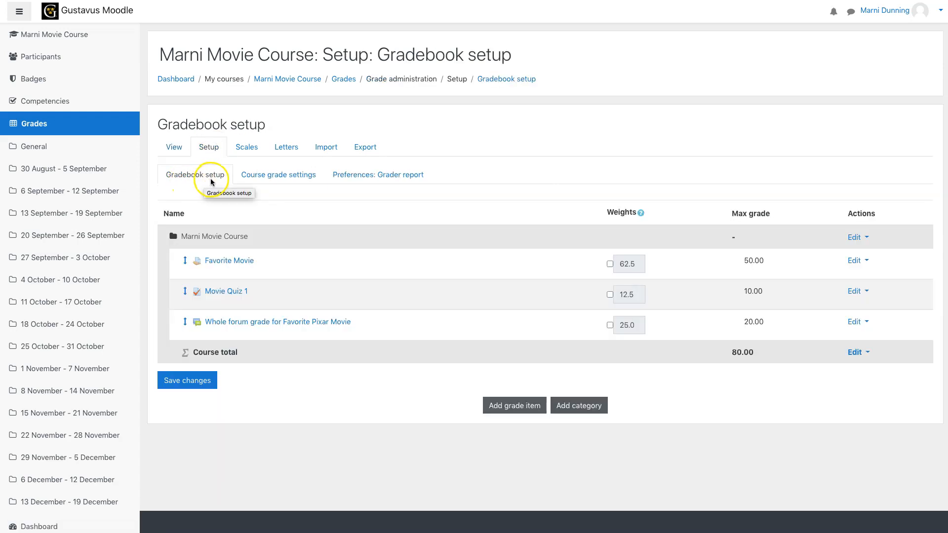
pyautogui.click(277, 177)
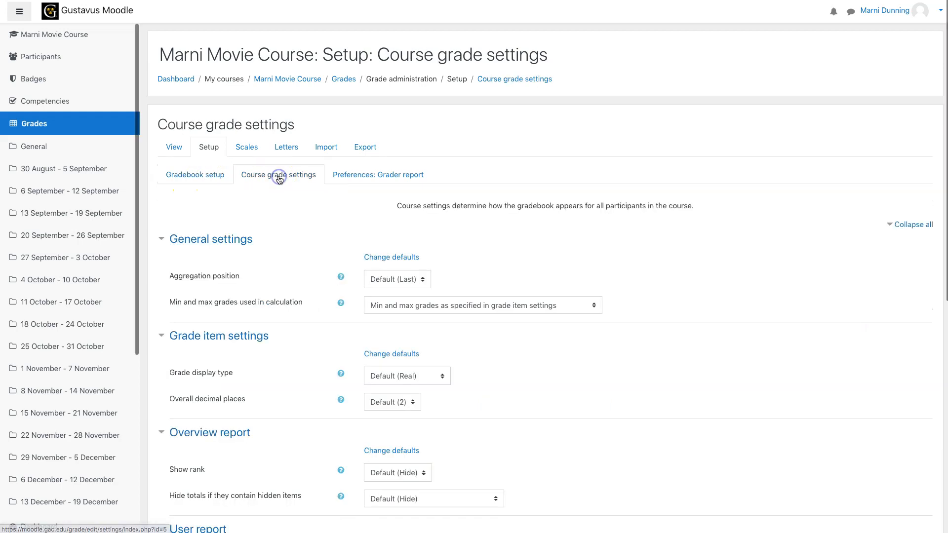
pyautogui.click(367, 176)
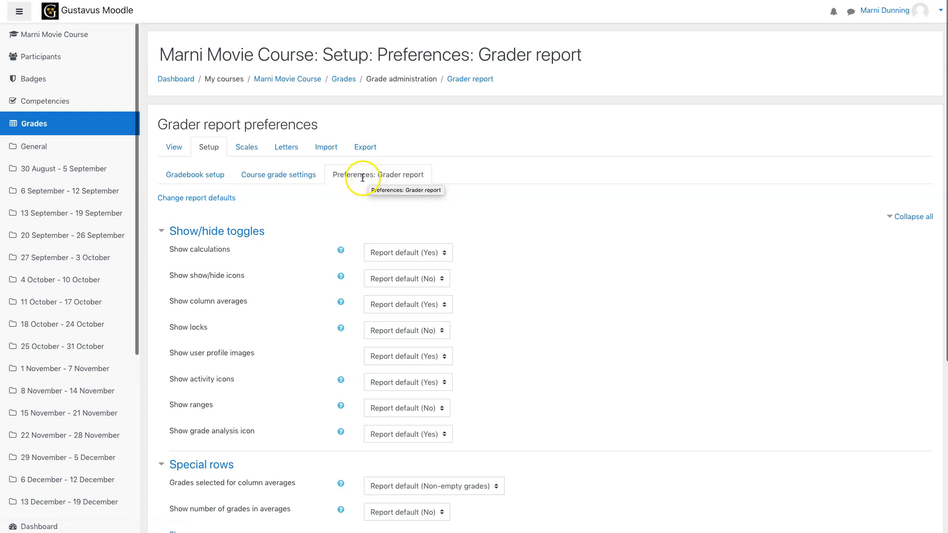
pyautogui.click(198, 179)
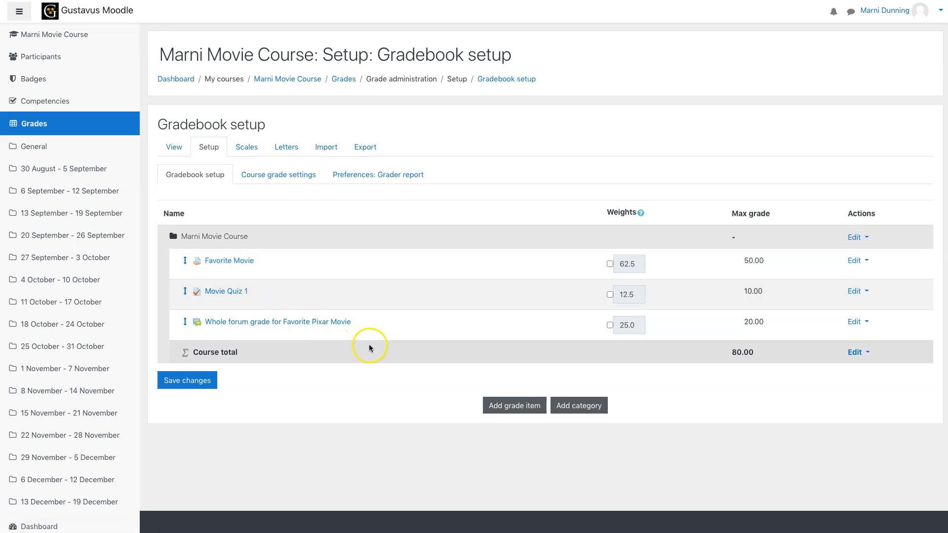
# Step: Add a grade category named Assignments to the gradebook and save it
pyautogui.click(586, 413)
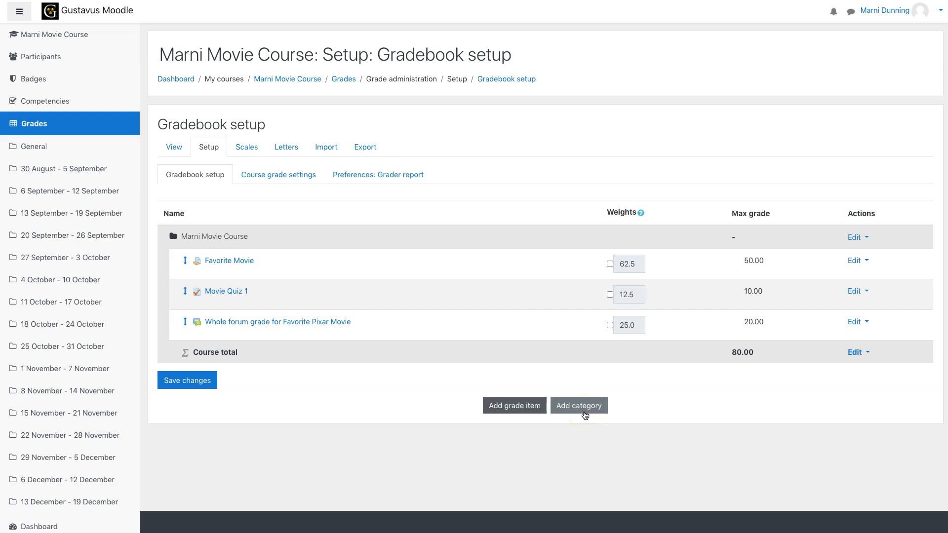
pyautogui.click(575, 410)
pyautogui.click(541, 414)
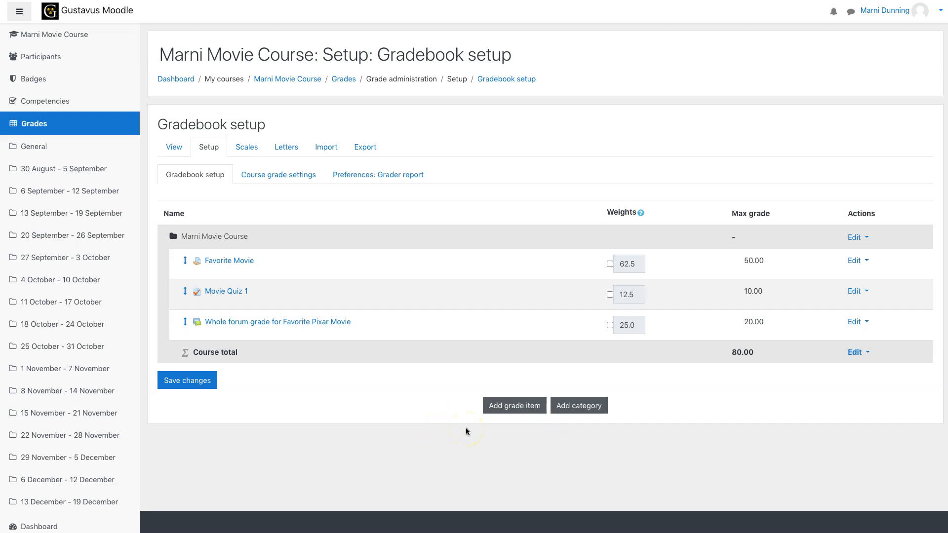
pyautogui.click(579, 410)
pyautogui.click(379, 156)
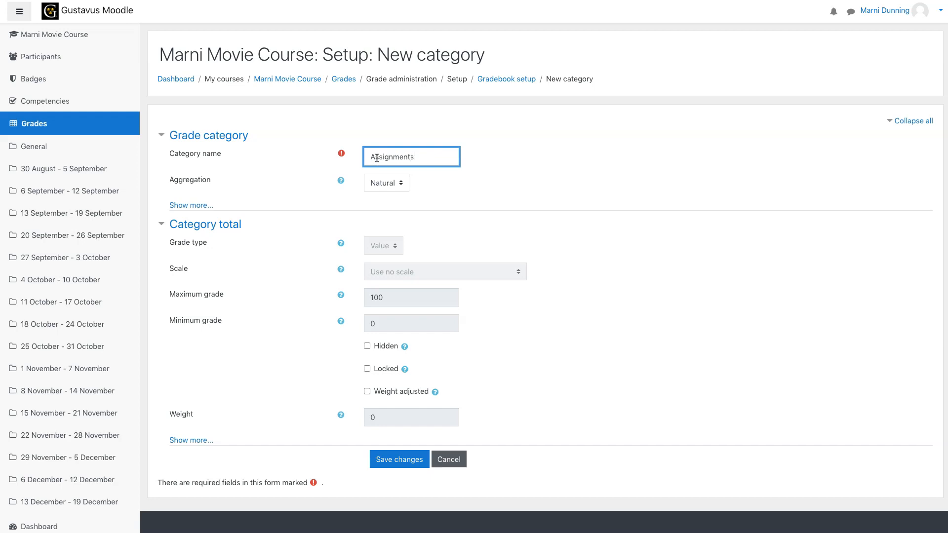
pyautogui.click(415, 463)
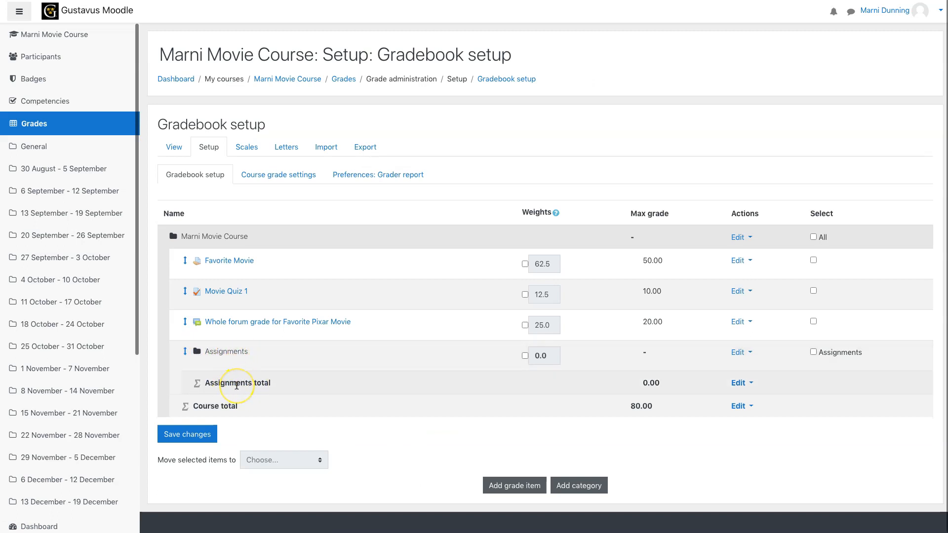
# Step: Add a grade category named Quizzes to the gradebook and save it
pyautogui.click(584, 486)
pyautogui.click(389, 156)
pyautogui.write('Qui')
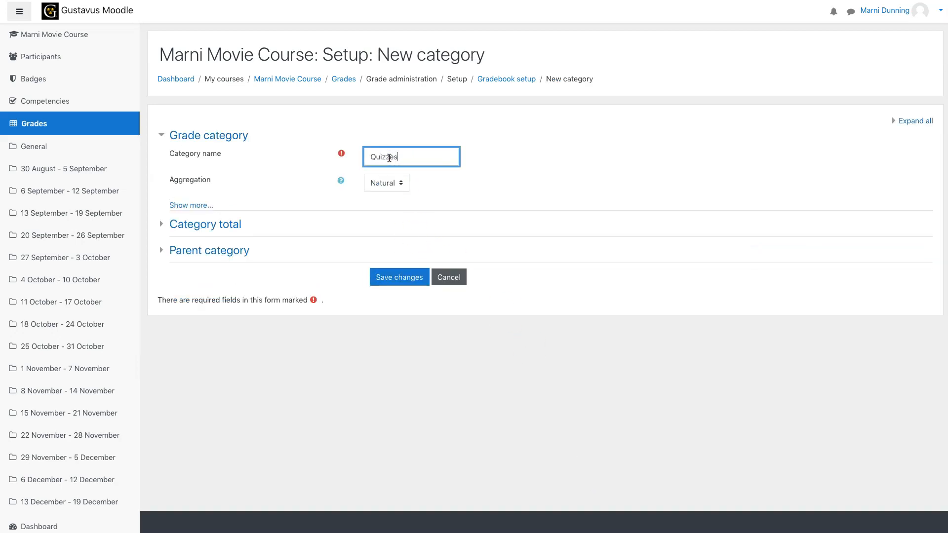
pyautogui.write('zzes')
pyautogui.click(402, 280)
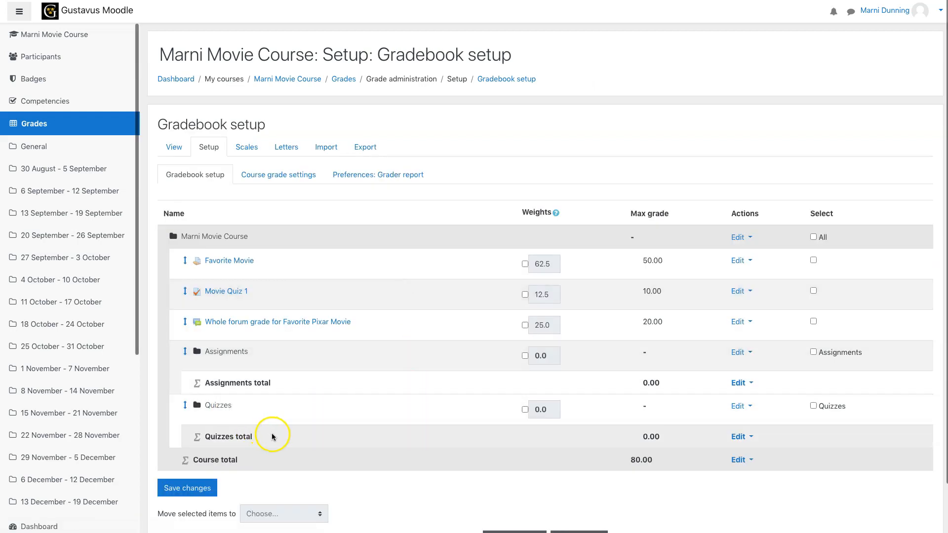
# Step: Add a grade category named Discussion to the gradebook and save it
pyautogui.scroll(-2, 355, 447)
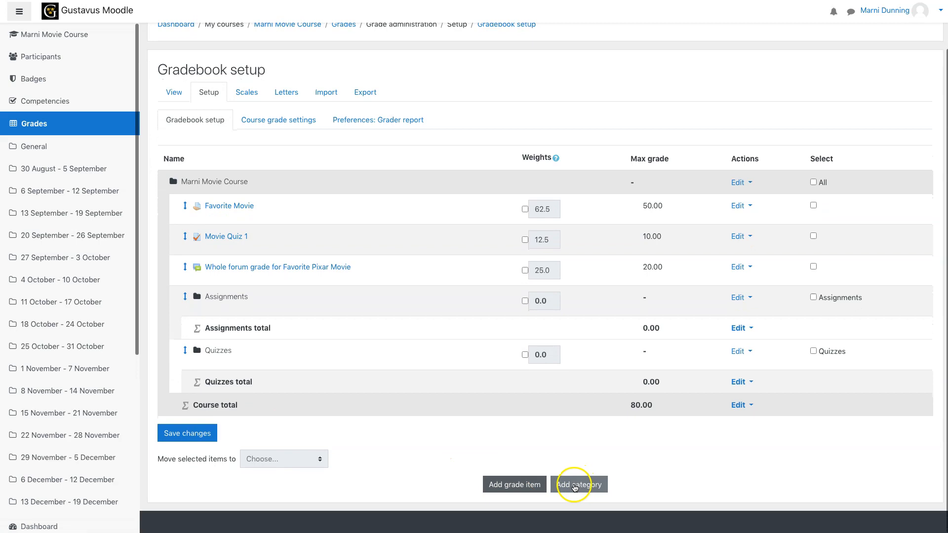
pyautogui.click(579, 486)
pyautogui.click(383, 156)
pyautogui.write('Discussion')
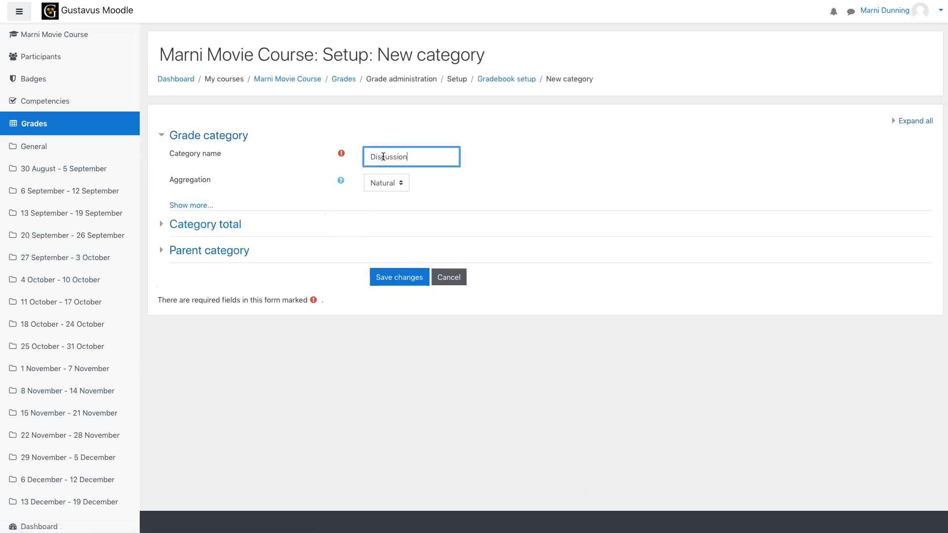
pyautogui.click(400, 277)
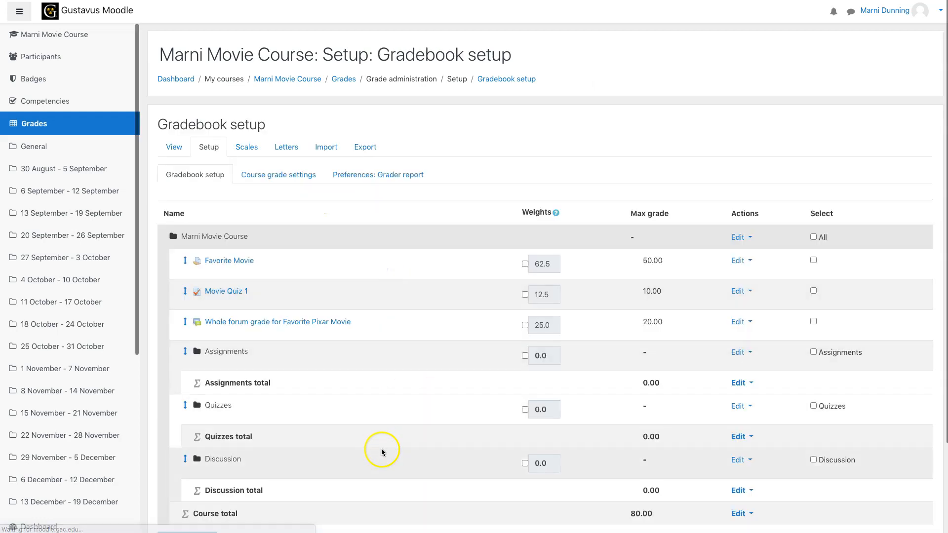
# Step: Add a grade category named Participation to the gradebook and save it
pyautogui.scroll(-1, 358, 446)
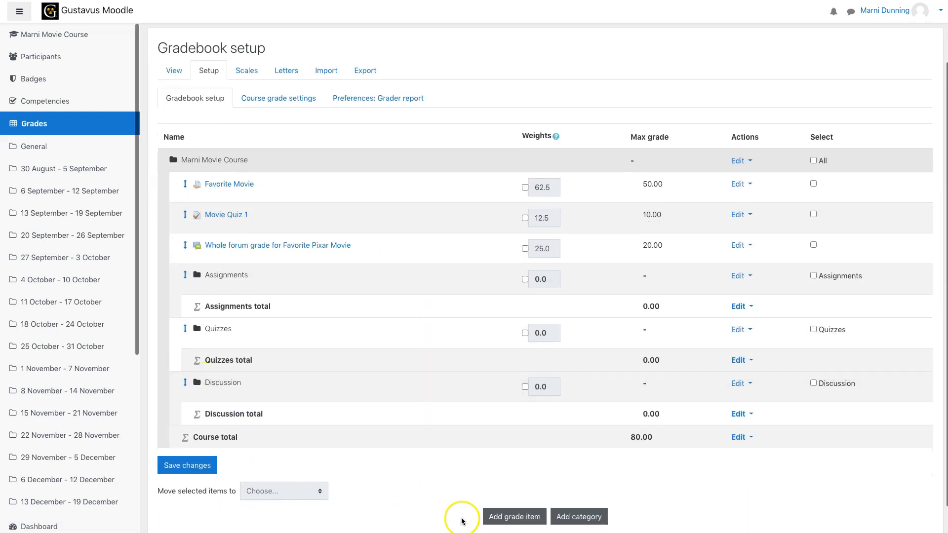
pyautogui.click(587, 518)
pyautogui.click(430, 158)
pyautogui.write('Participation')
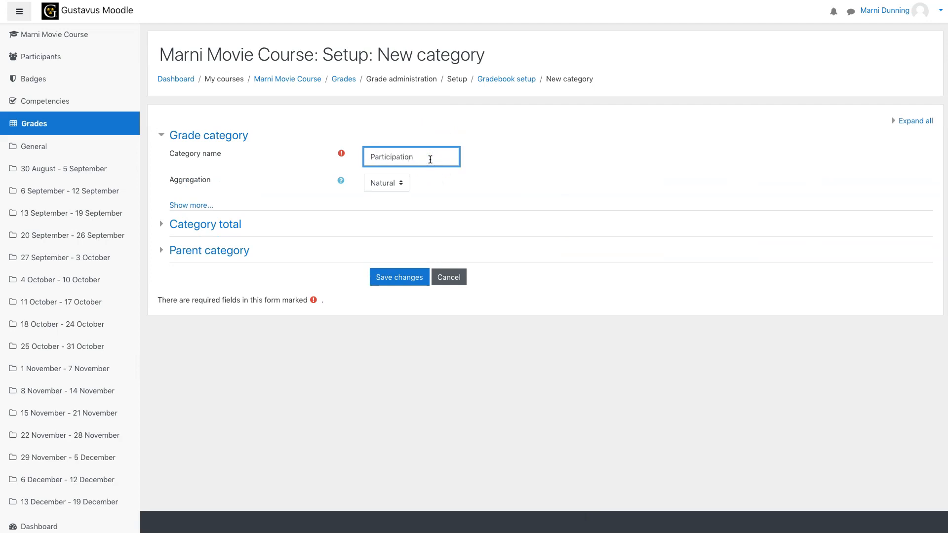
pyautogui.click(400, 279)
# Step: Select the Favorite Movie grade item and move it into the Assignments category
pyautogui.scroll(-3, 387, 360)
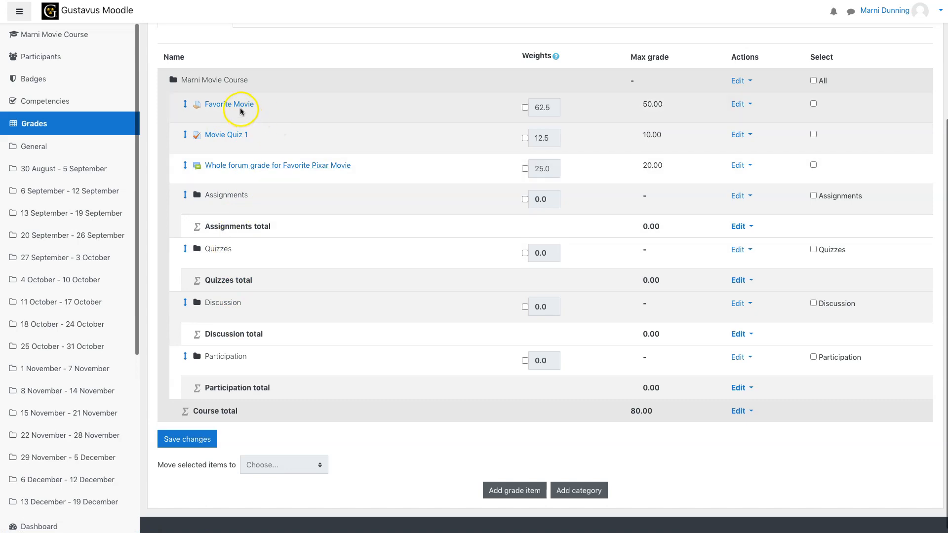
pyautogui.click(814, 104)
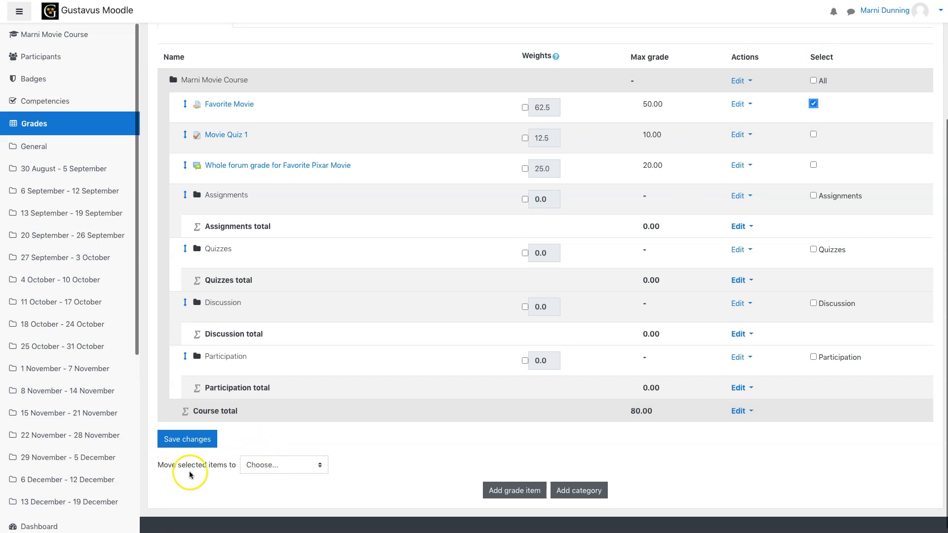
pyautogui.click(272, 472)
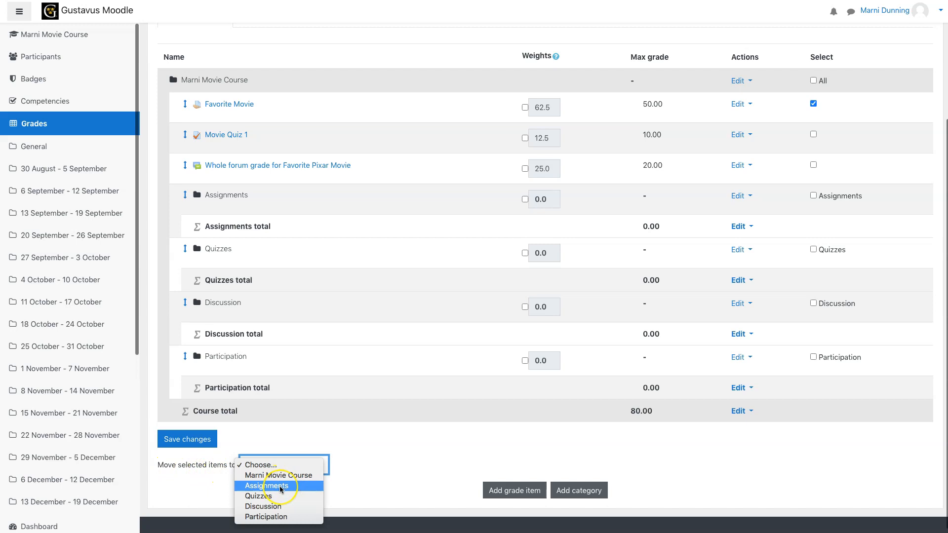
pyautogui.click(280, 487)
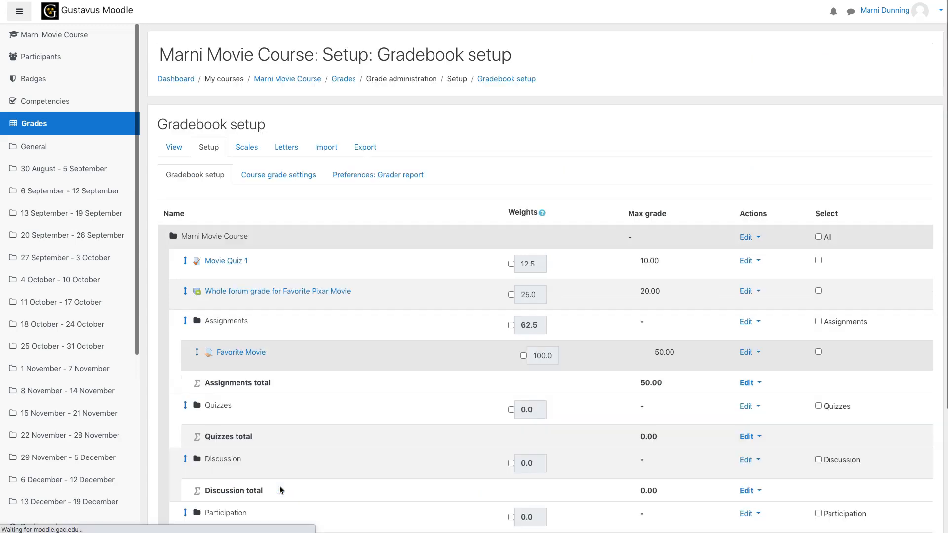
# Step: Move the Whole forum grade for Favorite Pixar Movie item into the Discussion category
pyautogui.scroll(-2, 307, 434)
pyautogui.scroll(-1, 307, 433)
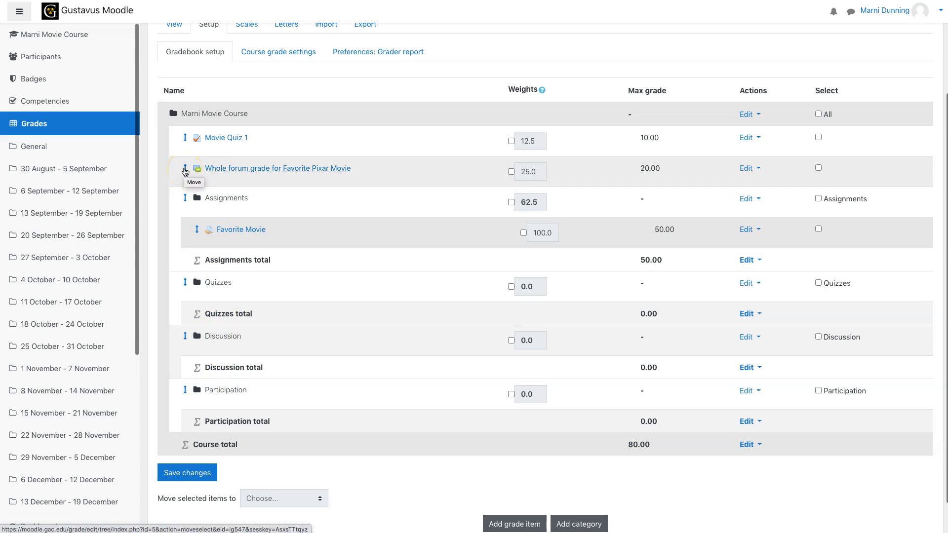
pyautogui.click(185, 171)
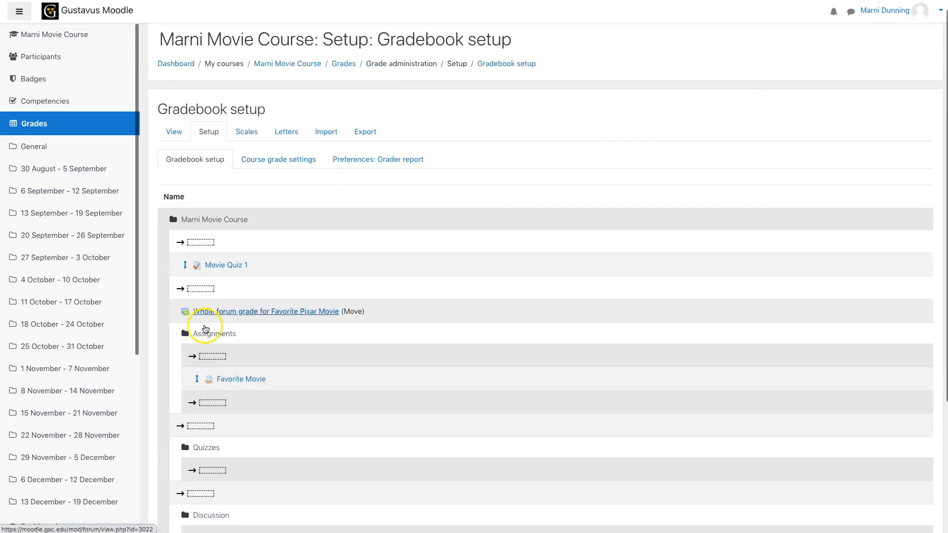
pyautogui.scroll(-4, 206, 329)
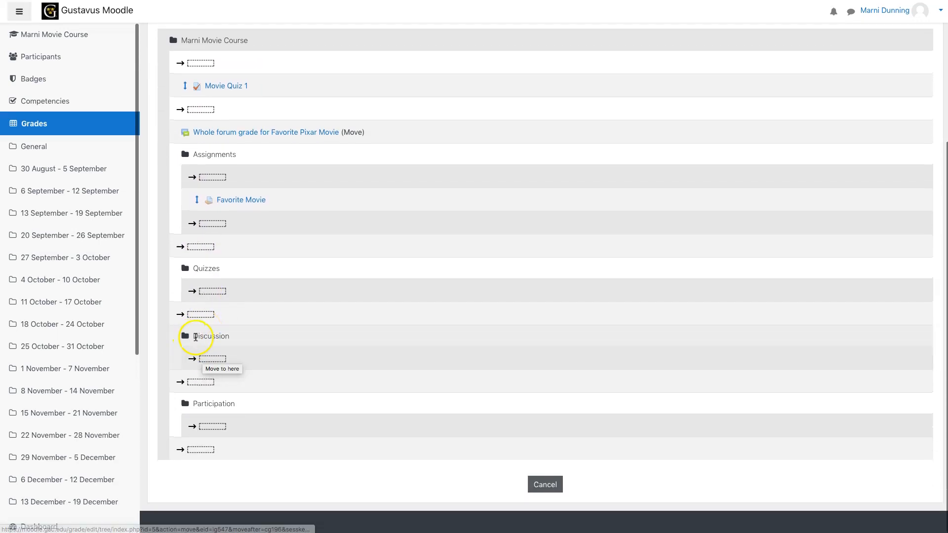
pyautogui.click(212, 359)
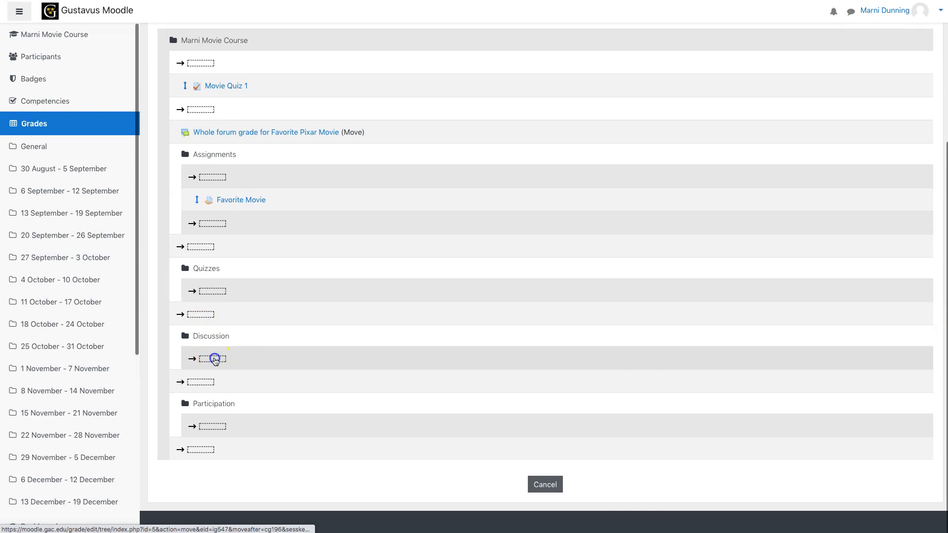
# Step: Move the Movie Quiz 1 grade item into the Quizzes category
pyautogui.scroll(-3, 266, 377)
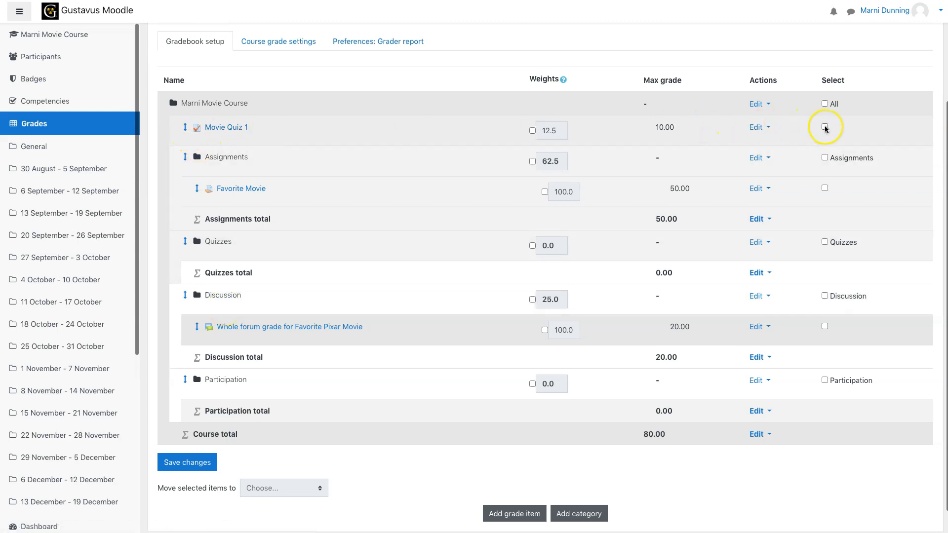
pyautogui.click(184, 130)
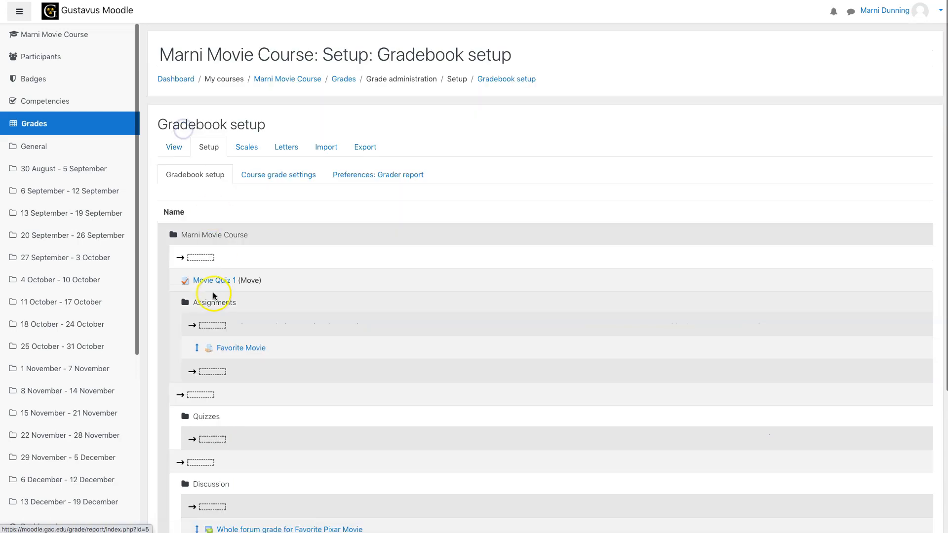
pyautogui.scroll(-4, 217, 291)
pyautogui.click(213, 245)
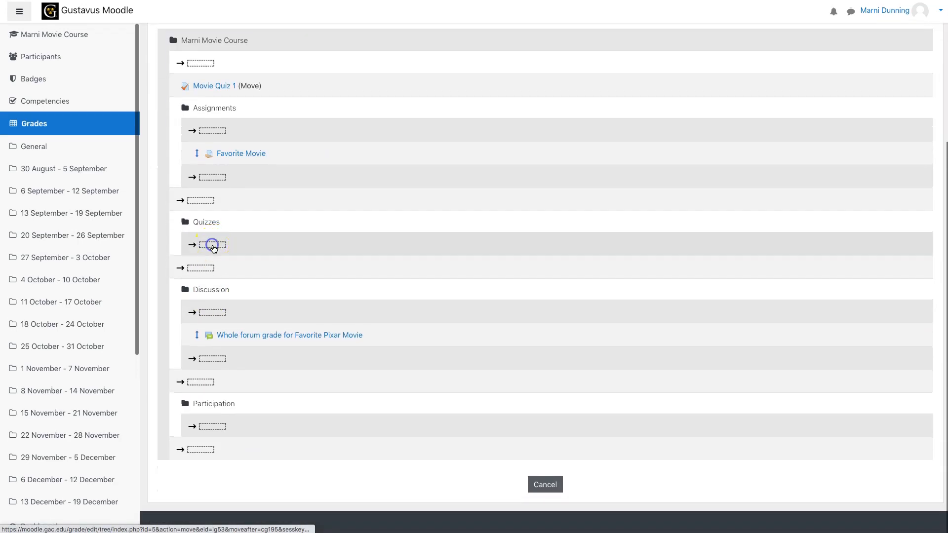
pyautogui.scroll(-3, 230, 162)
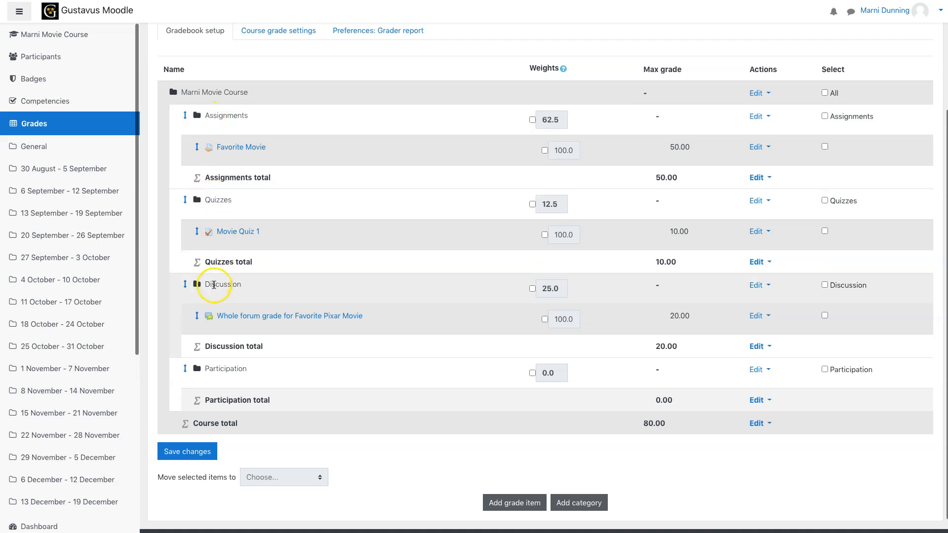
pyautogui.moveTo(216, 351); pyautogui.dragTo(225, 352)
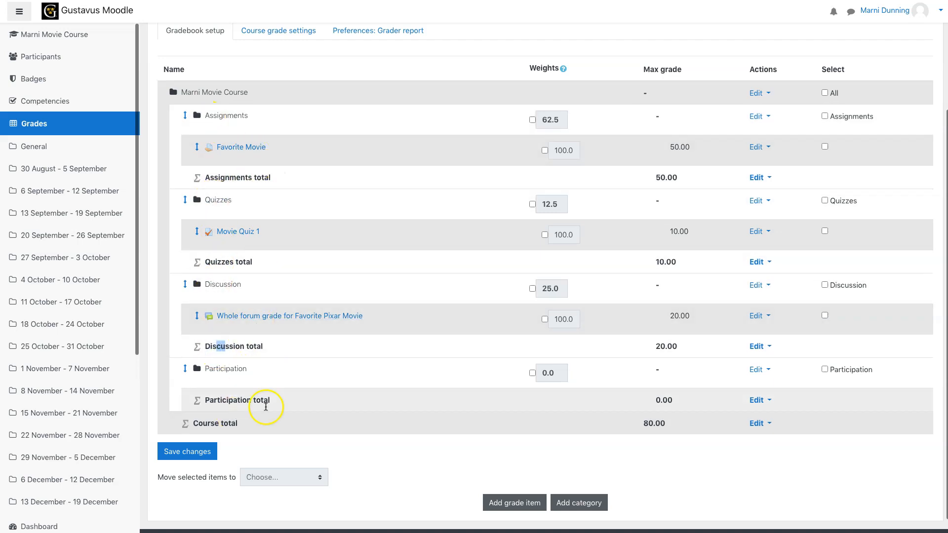
pyautogui.click(266, 420)
pyautogui.click(364, 420)
# Step: Start a new grade item in the gradebook and name it Attendance
pyautogui.click(521, 508)
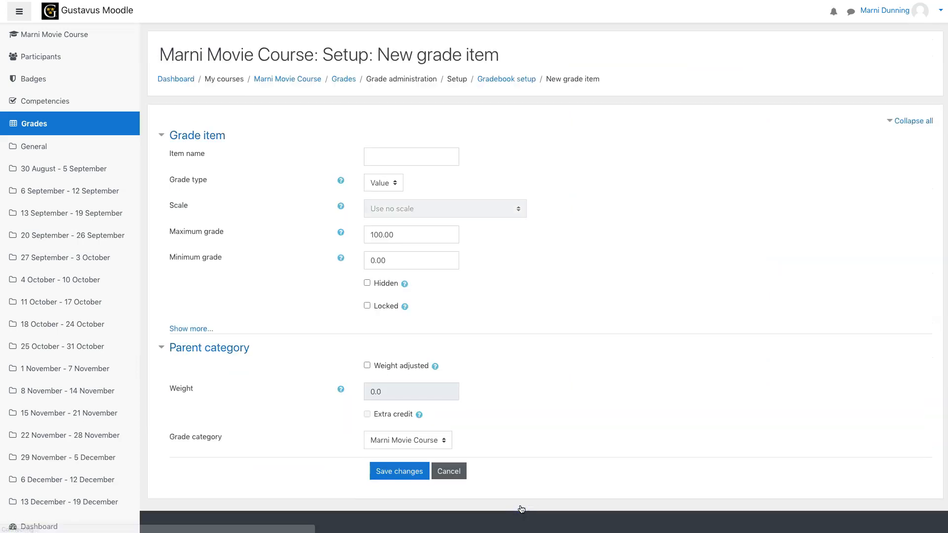
pyautogui.click(385, 158)
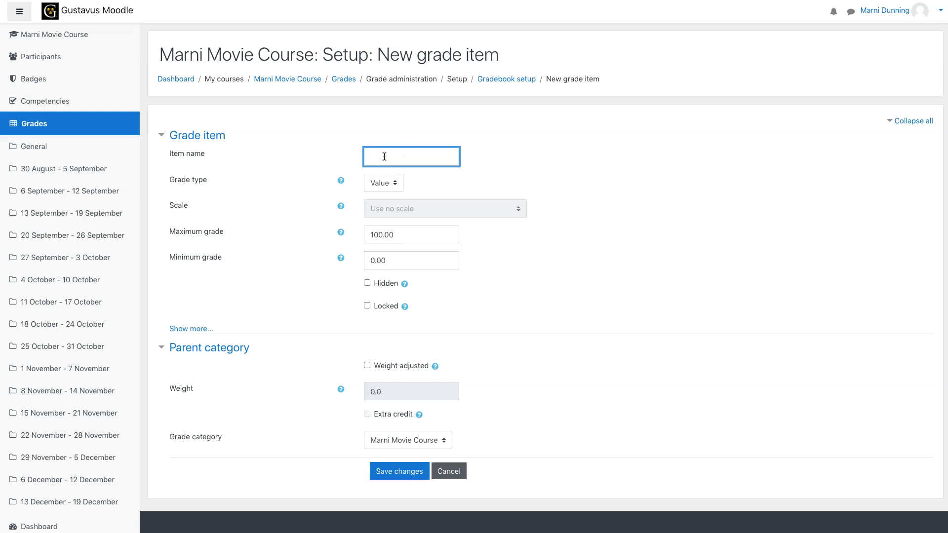
pyautogui.write('Attendance')
# Step: Try the Scale grade type to view the available scales, and return the grade type to Value
pyautogui.click(380, 183)
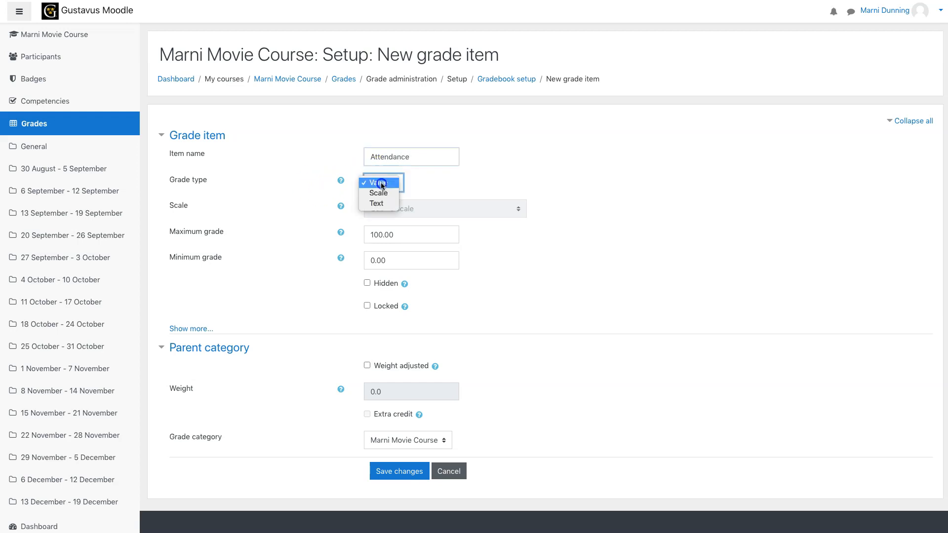
pyautogui.click(381, 194)
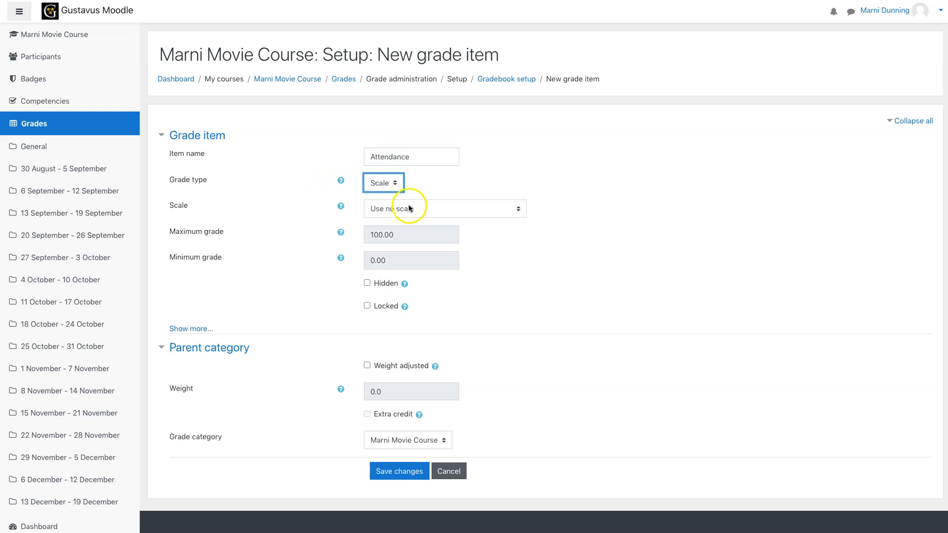
pyautogui.click(409, 208)
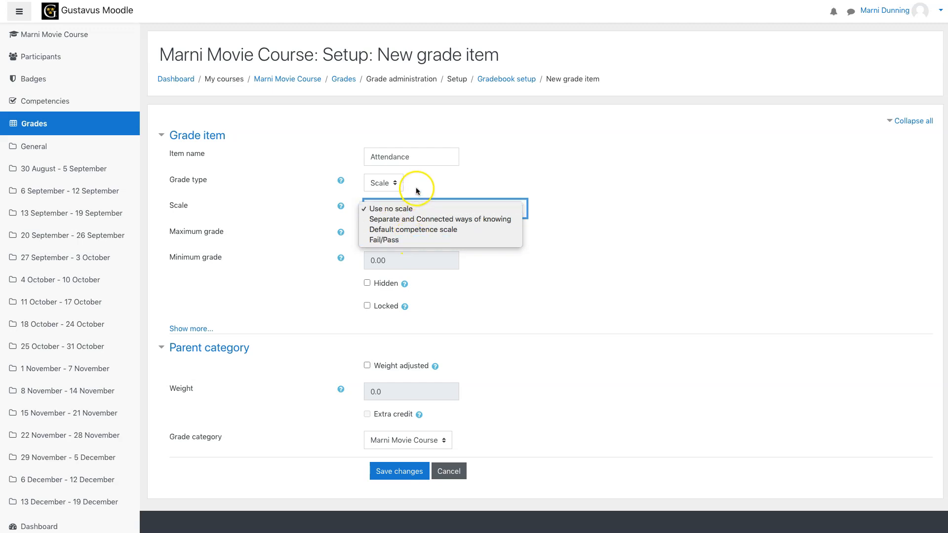
pyautogui.click(390, 184)
pyautogui.click(390, 185)
pyautogui.click(384, 174)
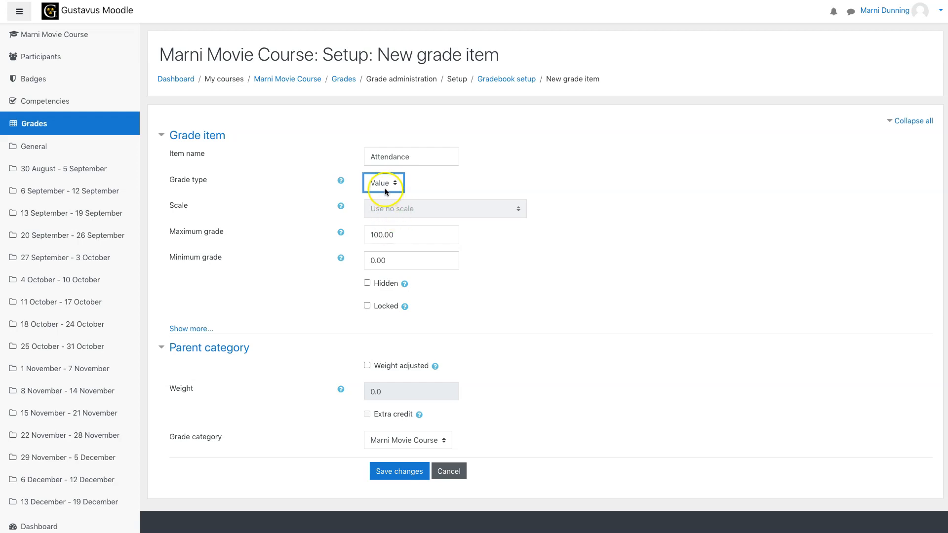
# Step: Set the Attendance item's maximum grade to 50, assign it to the Participation category and save it
pyautogui.moveTo(400, 237); pyautogui.dragTo(350, 236)
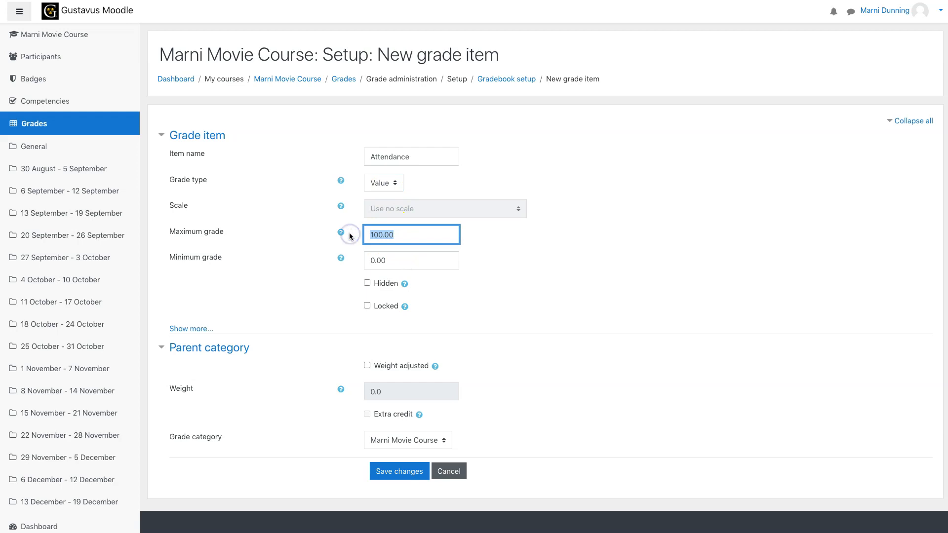
pyautogui.write('50')
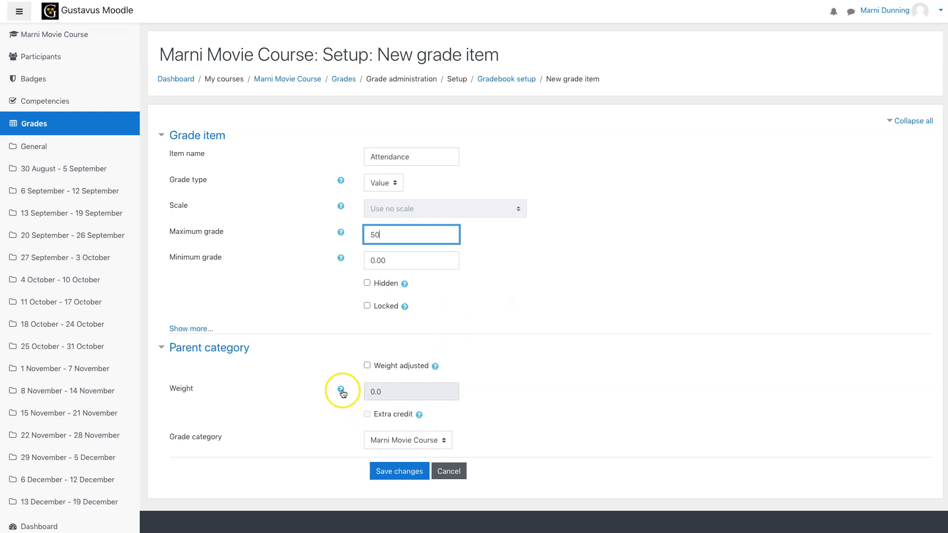
pyautogui.click(382, 441)
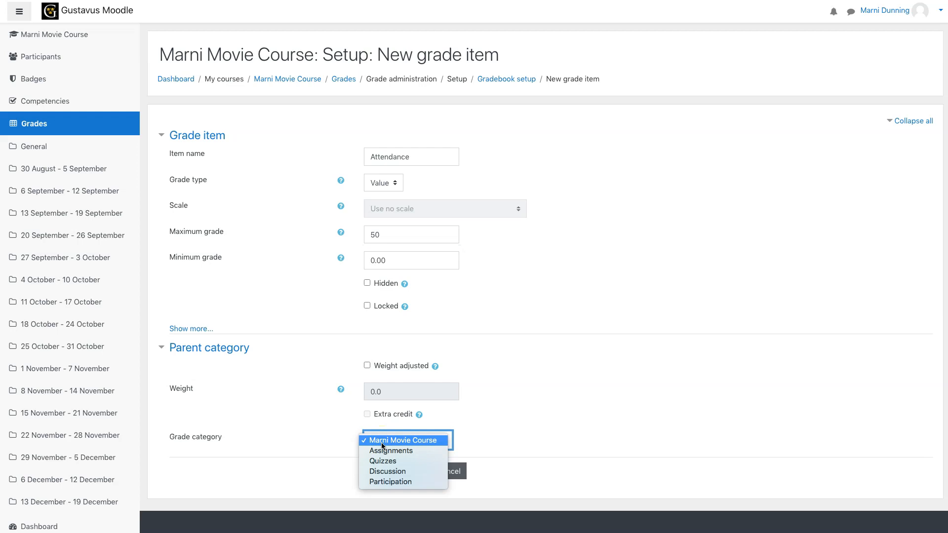
pyautogui.click(387, 482)
pyautogui.click(404, 473)
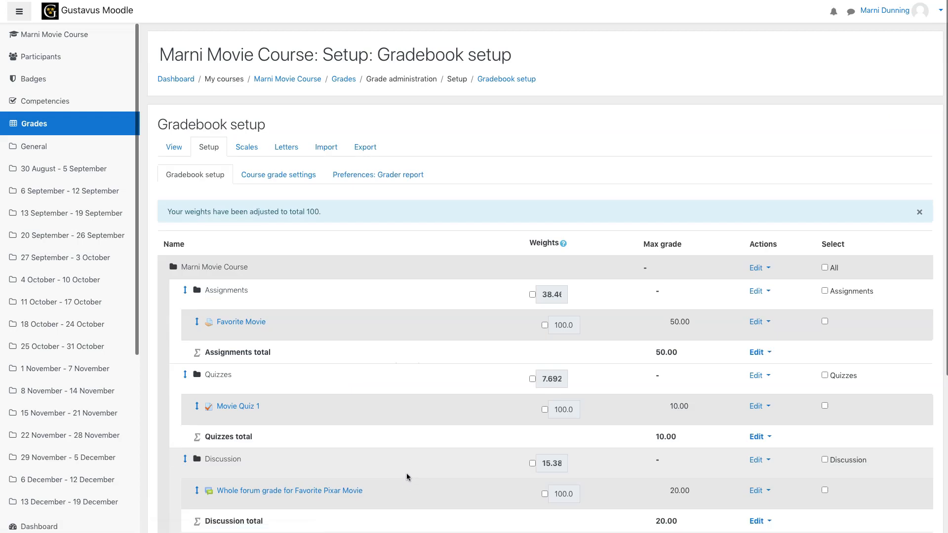
# Step: Review the Attendance item under Participation and save the gradebook setup changes
pyautogui.scroll(-3, 296, 379)
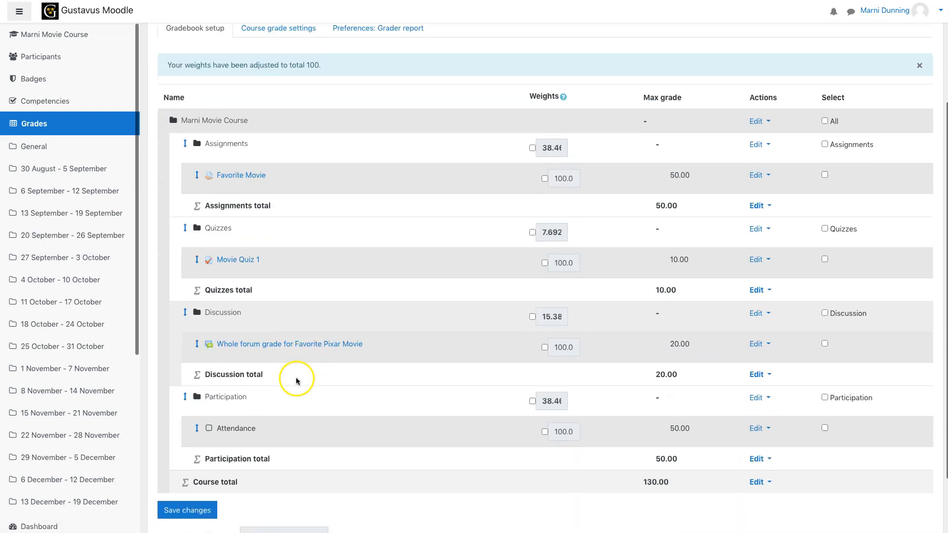
pyautogui.scroll(-1, 296, 378)
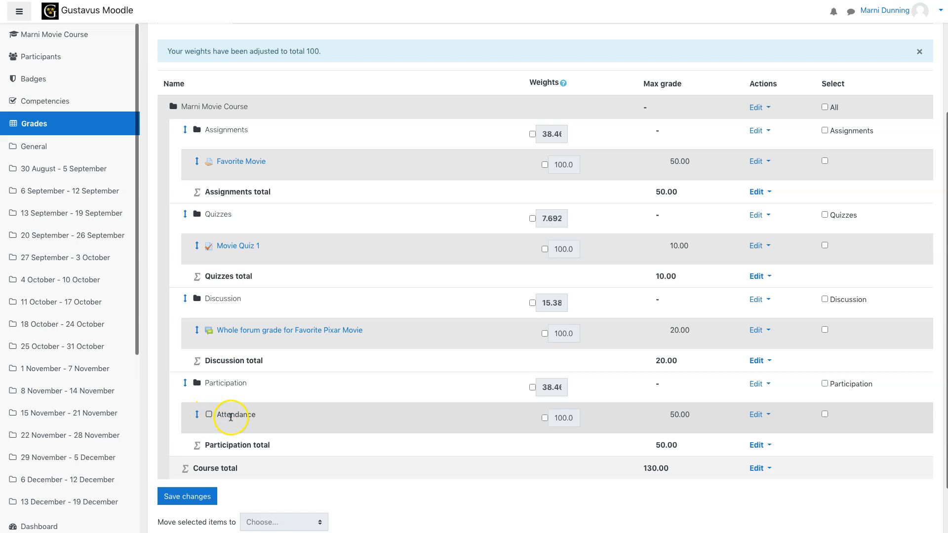
pyautogui.click(193, 499)
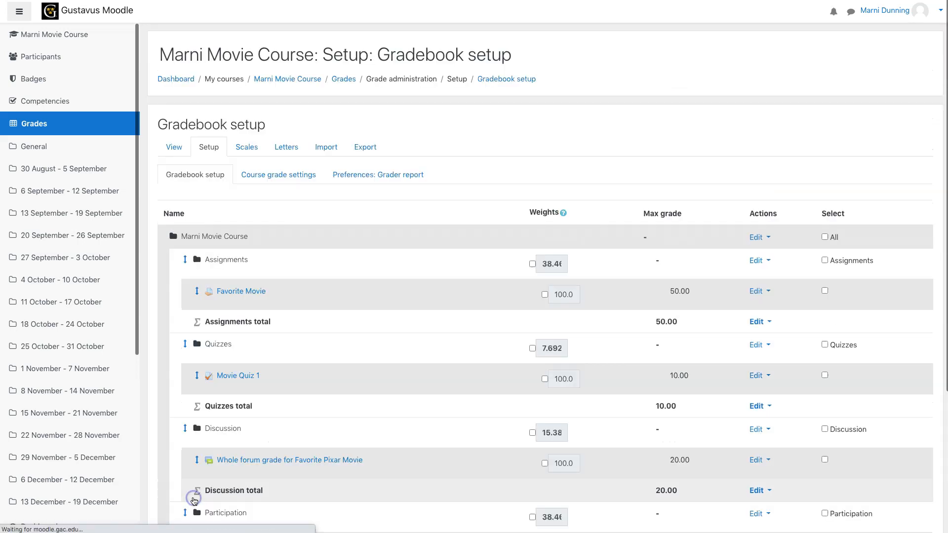
pyautogui.scroll(-3, 250, 434)
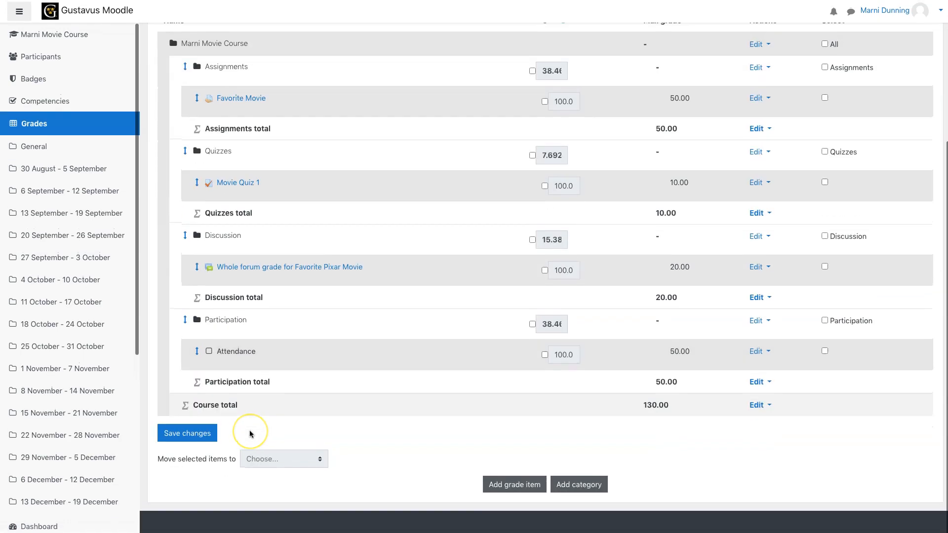